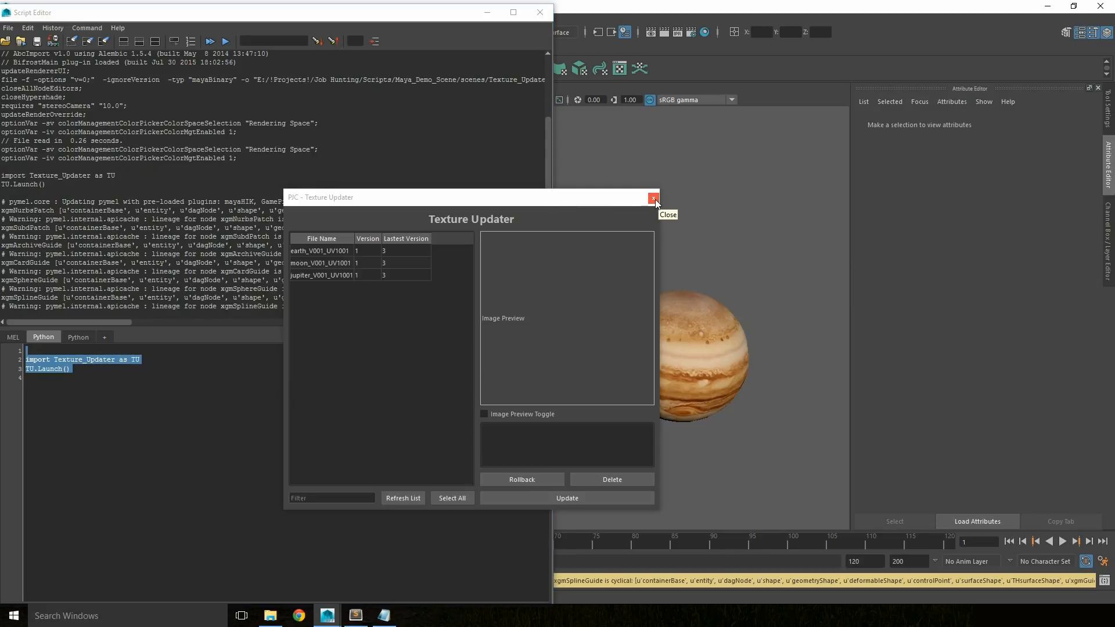
# Close the Texture Updater window and copy the entire Texture_Updater.py source code from Sublime Text
pyautogui.click(653, 198)
pyautogui.click(355, 616)
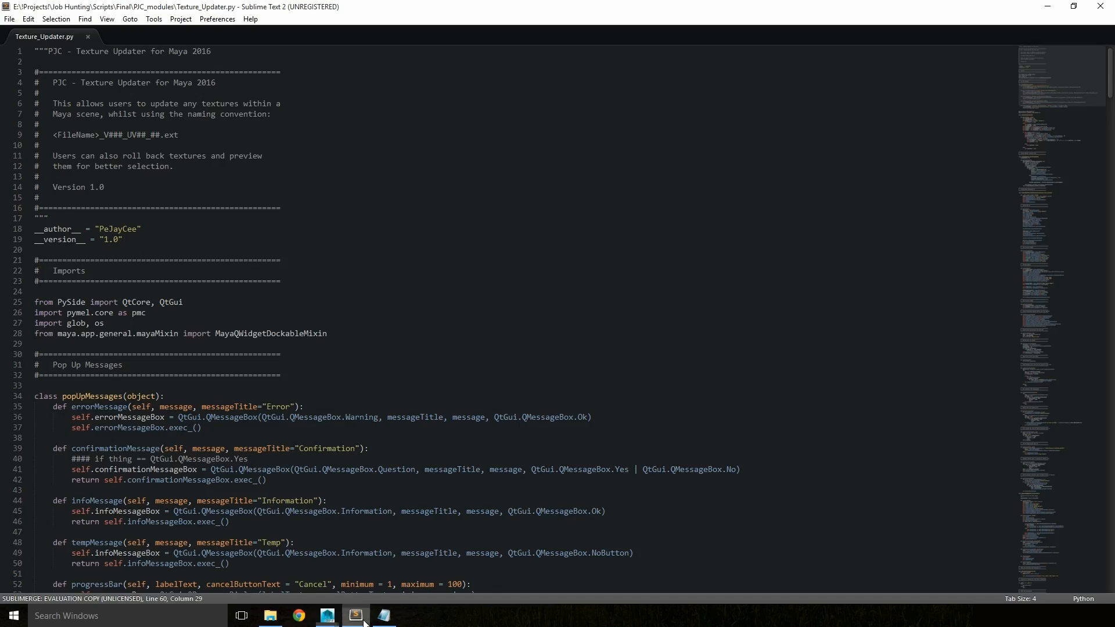
pyautogui.hotkey('ctrl', 'a')
pyautogui.hotkey('ctrl', 'c')
# Switch back to Maya, paste the copied code into the Script Editor's second Python script and run all of it
pyautogui.click(326, 619)
pyautogui.click(353, 579)
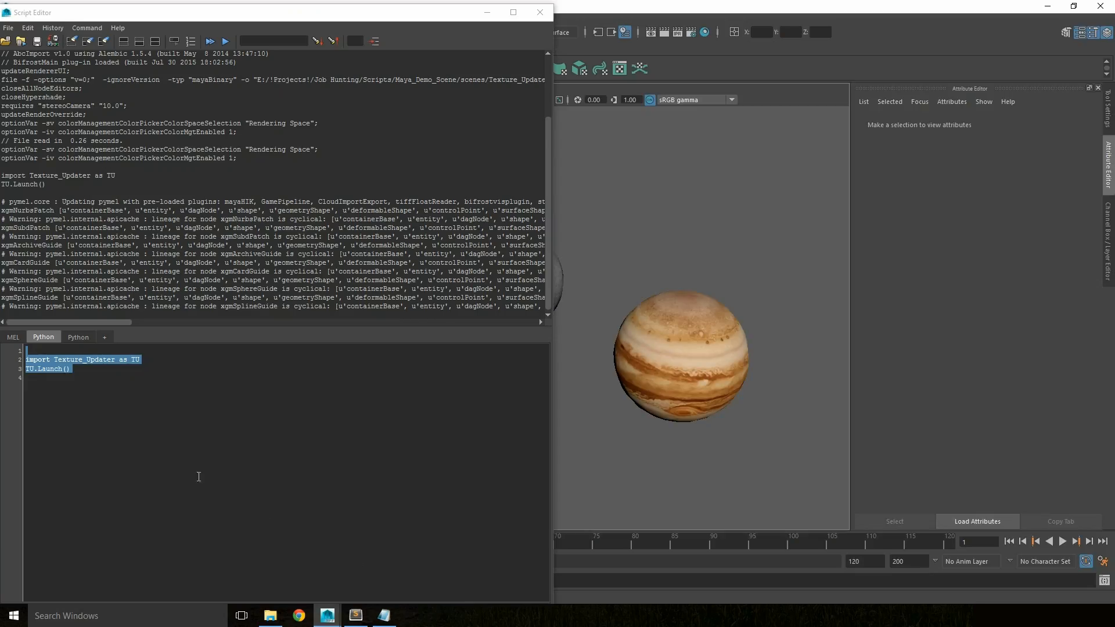
pyautogui.click(78, 337)
pyautogui.hotkey('ctrl', 'v')
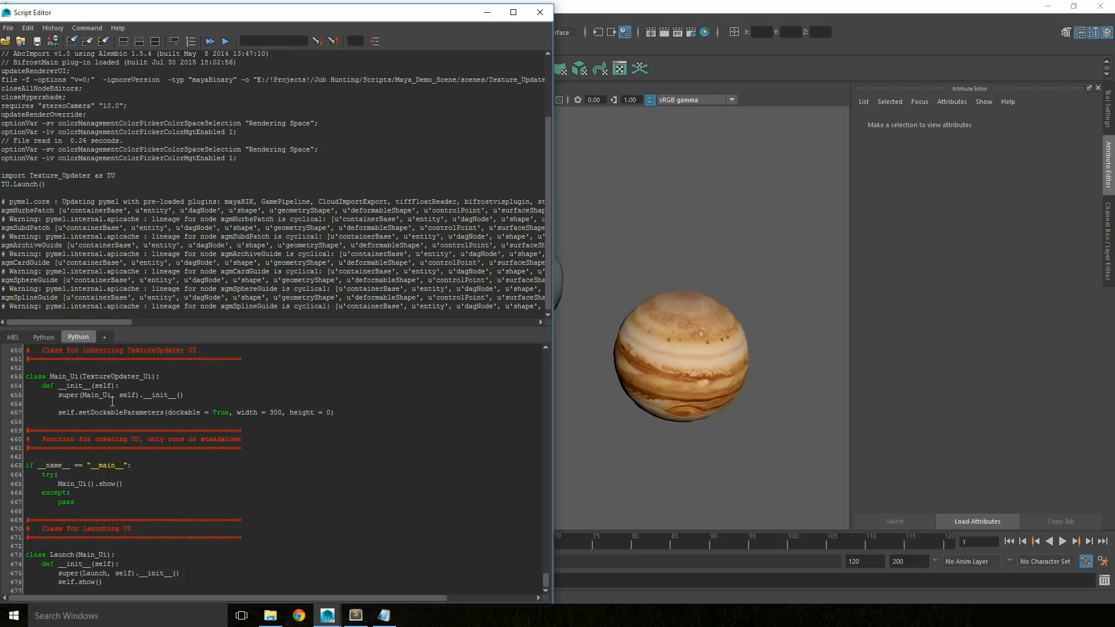
pyautogui.hotkey('ctrl', 'a')
pyautogui.hotkey('ctrl', 'Return')
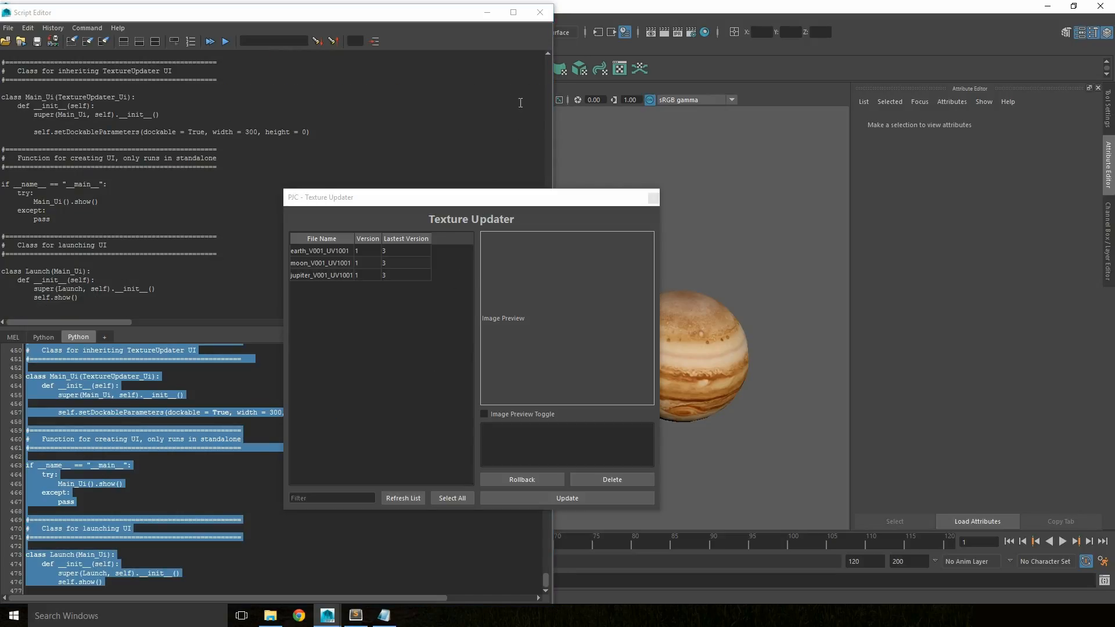
# Minimize the Script Editor and dock the Texture Updater window beside the viewport
pyautogui.click(487, 13)
pyautogui.moveTo(487, 202); pyautogui.dragTo(942, 173)
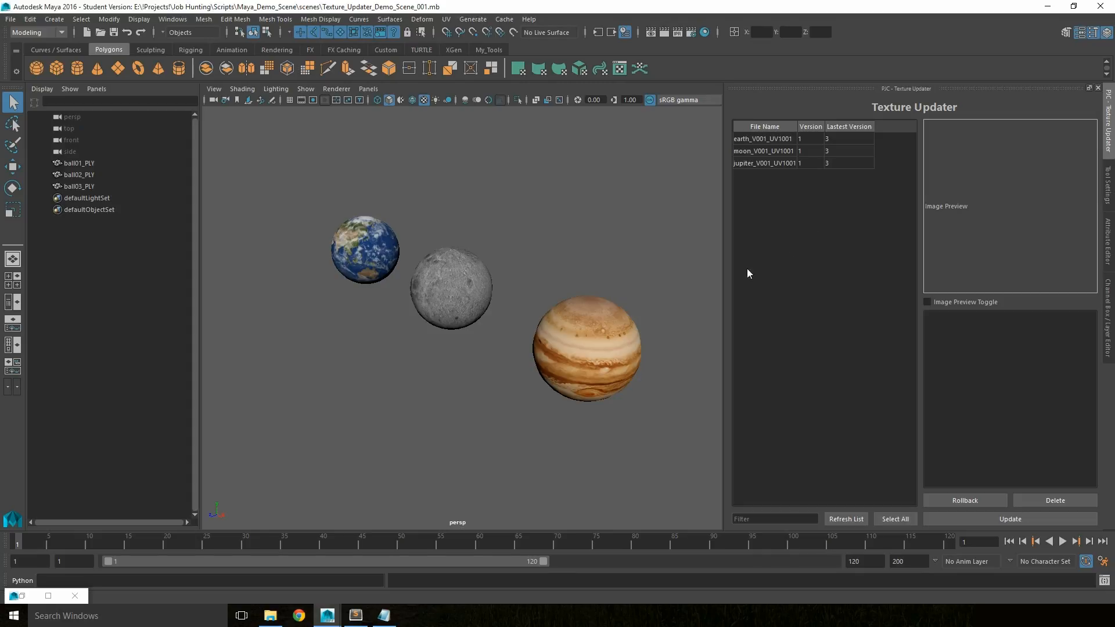
# Examine the texture naming convention notes in Notepad, including the version, UDIM and extension parts, and minimize the window
pyautogui.click(383, 615)
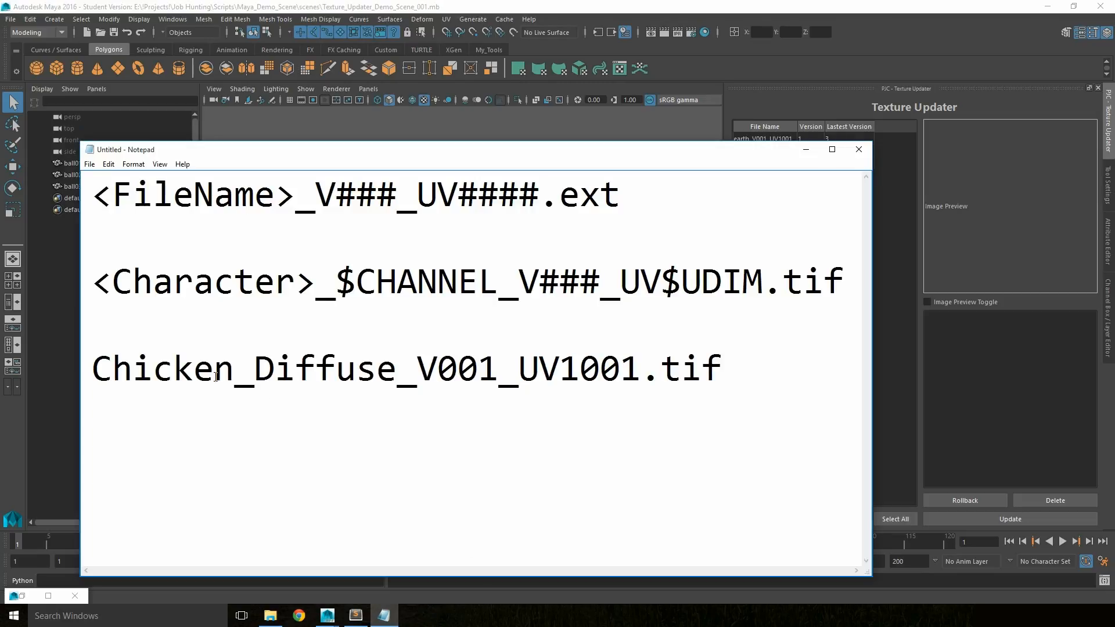
pyautogui.moveTo(93, 195); pyautogui.dragTo(626, 205)
pyautogui.click(433, 200)
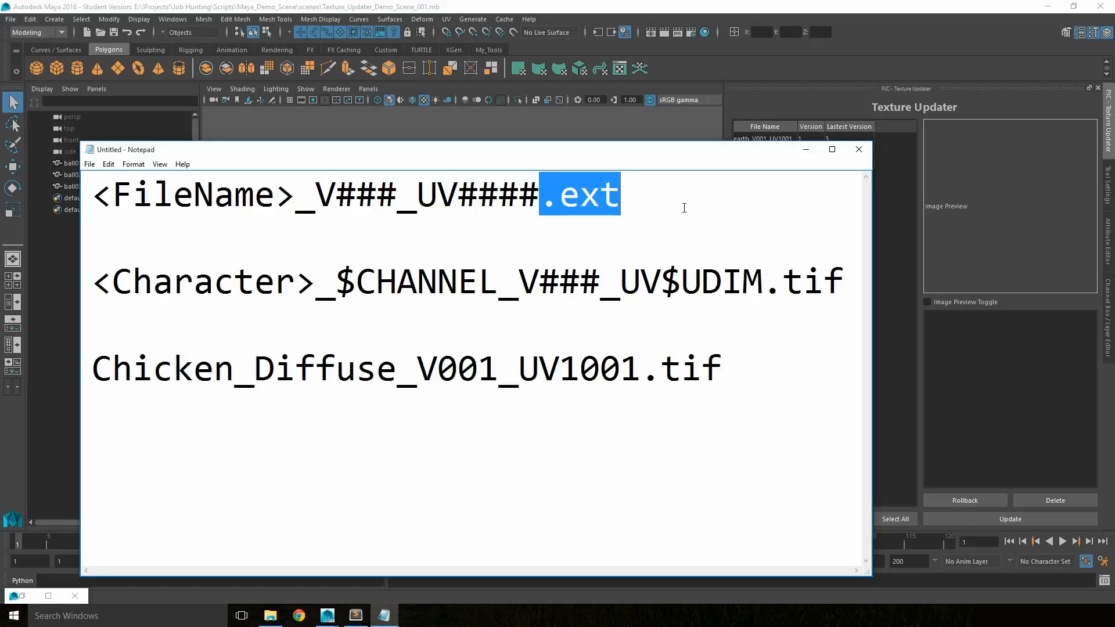
pyautogui.press('Right')
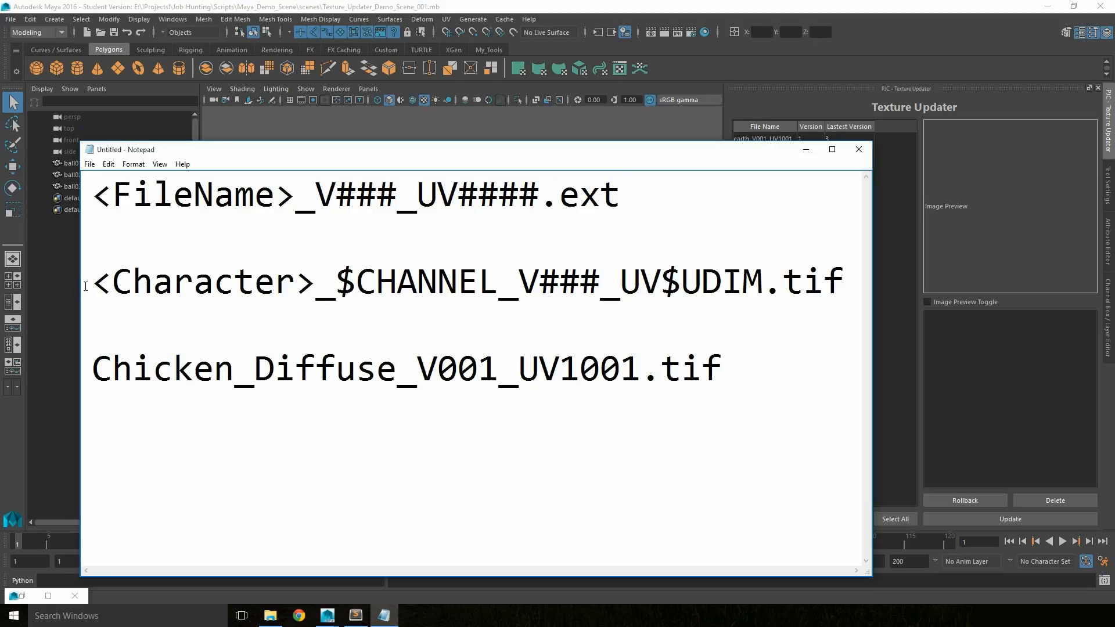
pyautogui.moveTo(93, 281); pyautogui.dragTo(604, 288)
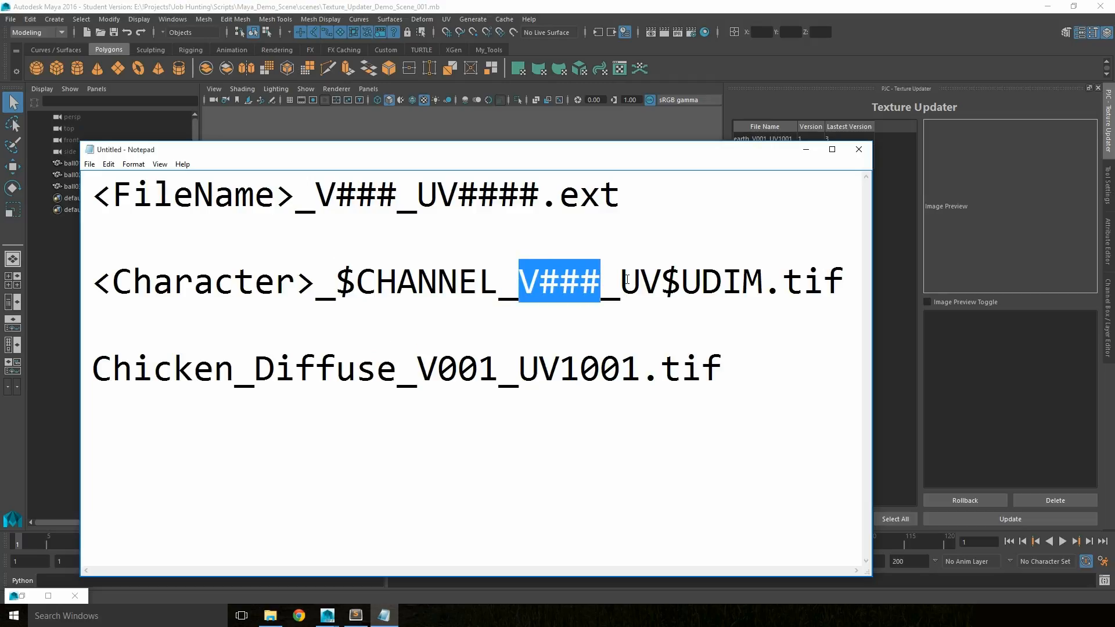
pyautogui.moveTo(620, 281); pyautogui.dragTo(763, 286)
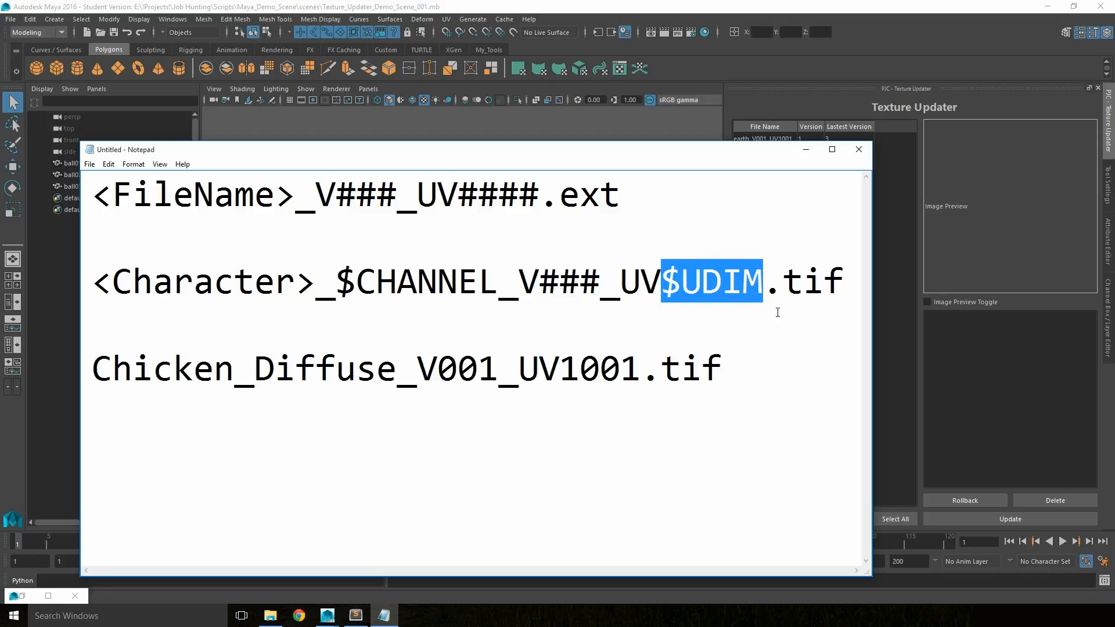
pyautogui.moveTo(726, 368); pyautogui.dragTo(101, 390)
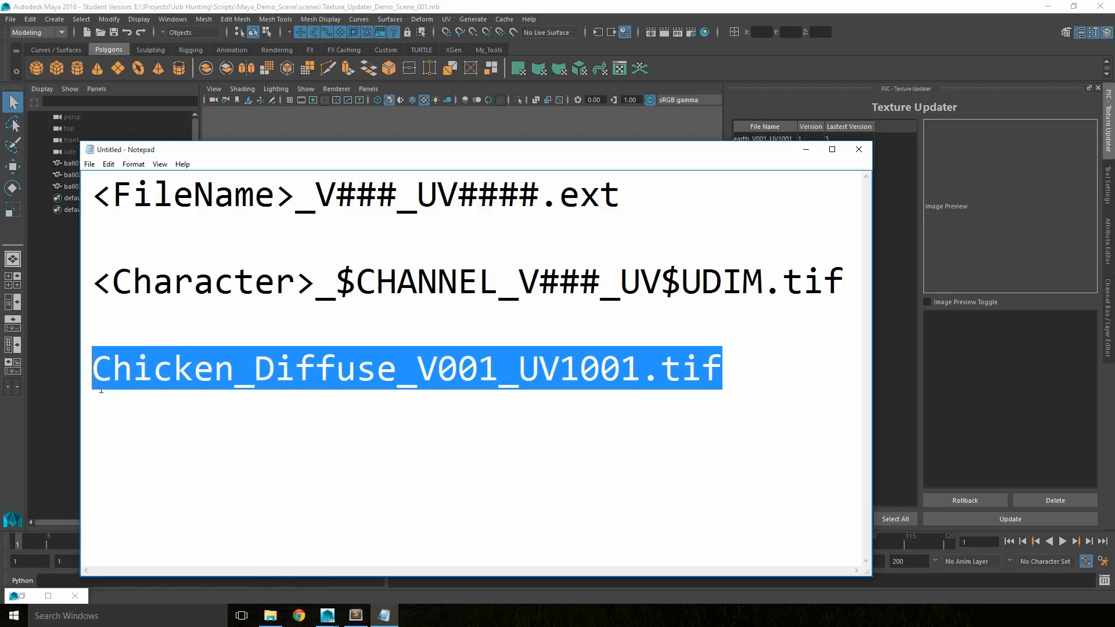
pyautogui.click(108, 381)
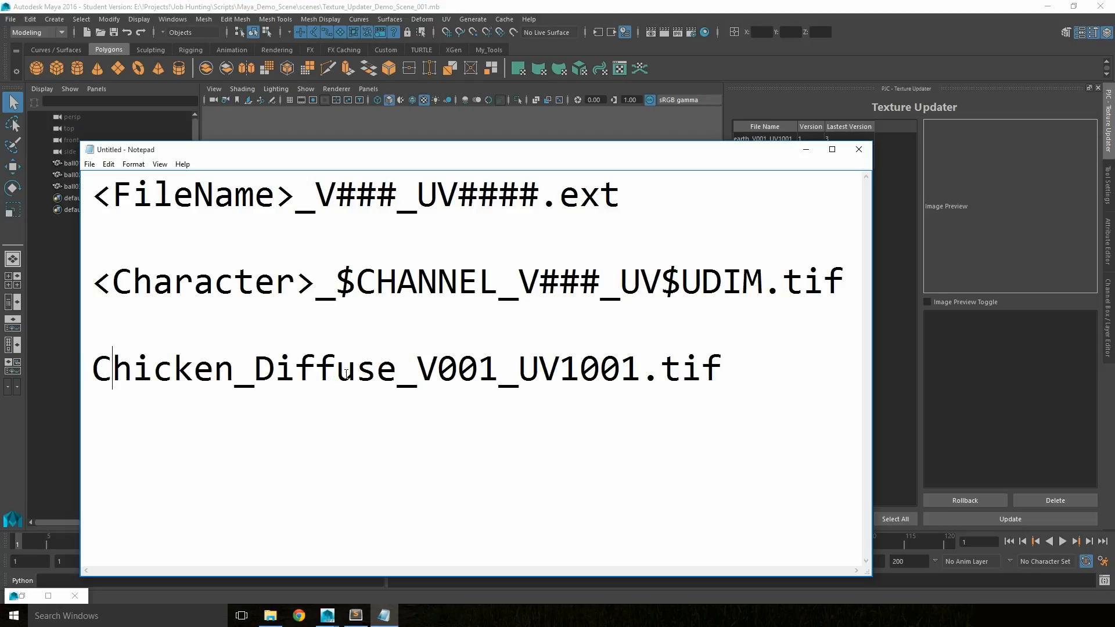
pyautogui.moveTo(518, 371); pyautogui.dragTo(650, 372)
pyautogui.doubleClick(668, 369)
pyautogui.click(779, 447)
pyautogui.click(806, 150)
# Select the earth, moon and Jupiter spheres one after another in the viewport
pyautogui.moveTo(343, 214); pyautogui.dragTo(663, 437)
pyautogui.click(577, 447)
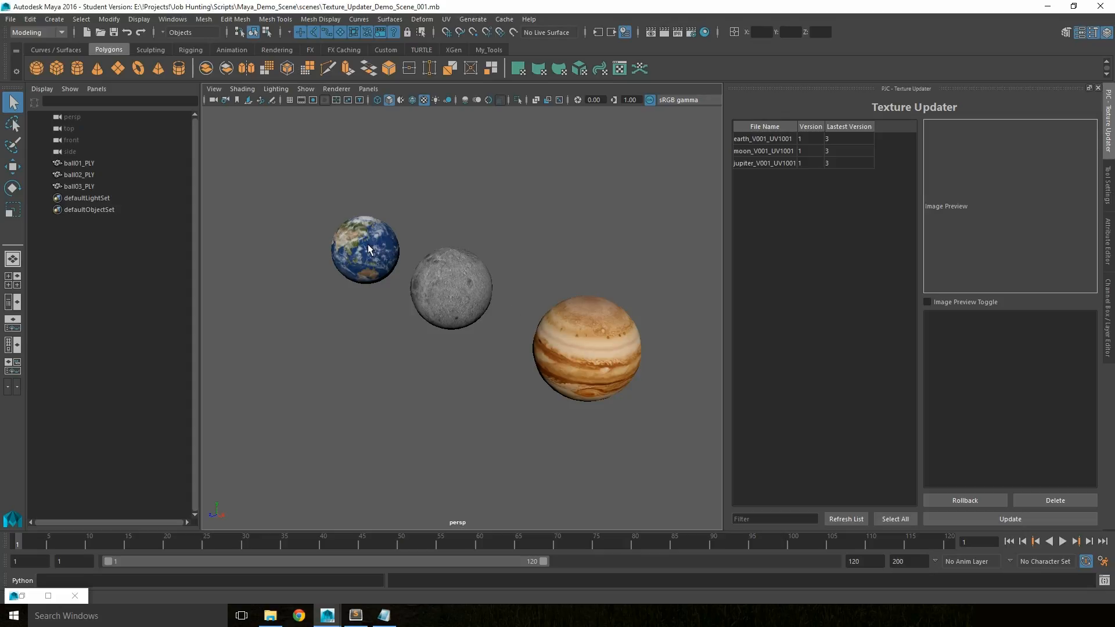
pyautogui.click(367, 248)
pyautogui.click(440, 284)
pyautogui.click(587, 354)
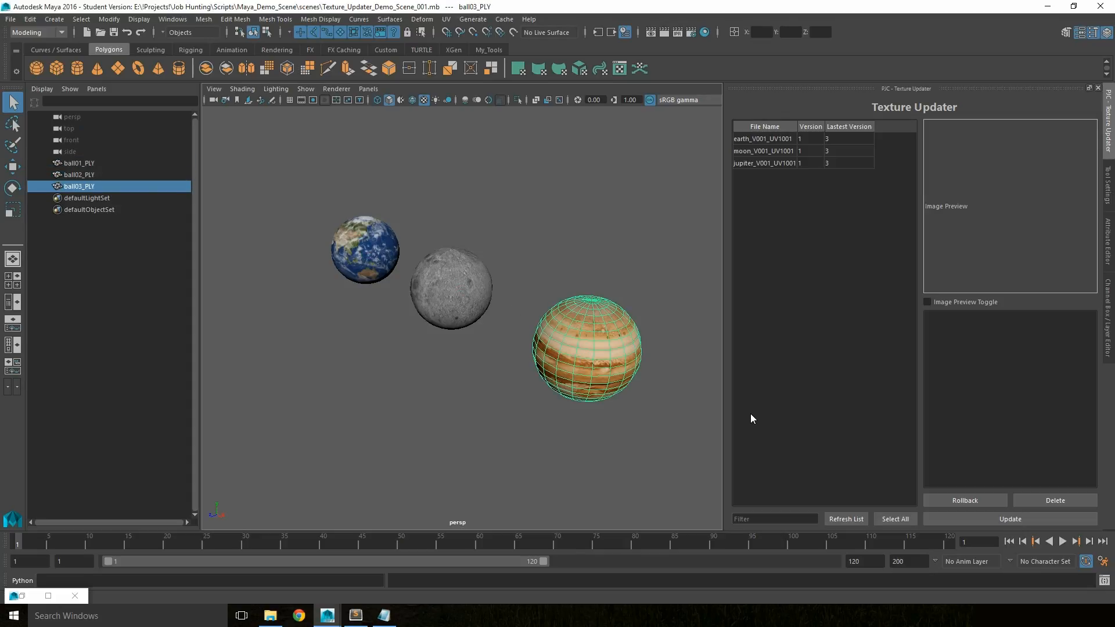
# Update the earth_V001_UV1001 texture to version 3 and select the earth sphere in the viewport
pyautogui.click(770, 140)
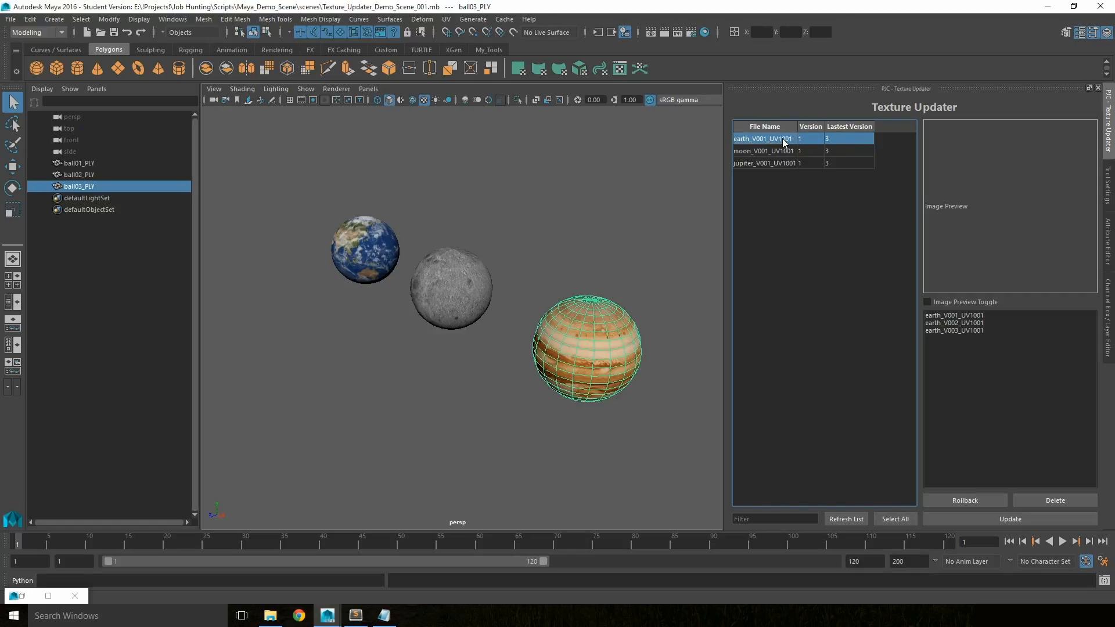
pyautogui.click(997, 518)
pyautogui.moveTo(390, 225); pyautogui.dragTo(350, 202)
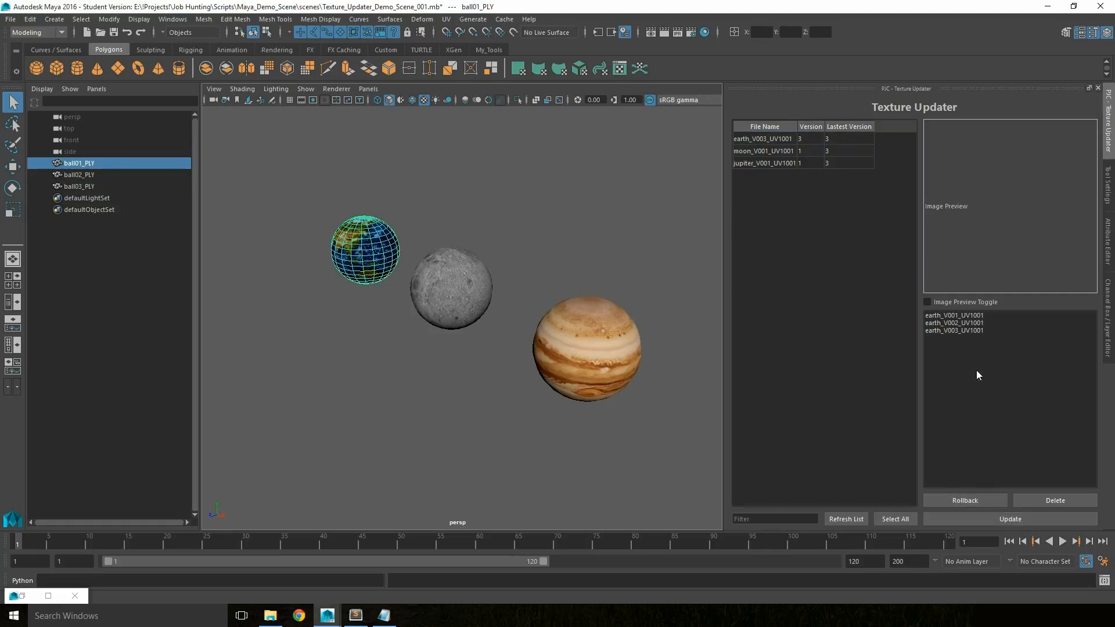
# Update the moon_V001_UV1001 and jupiter_V001_UV1001 textures to version 3
pyautogui.click(777, 151)
pyautogui.click(1005, 519)
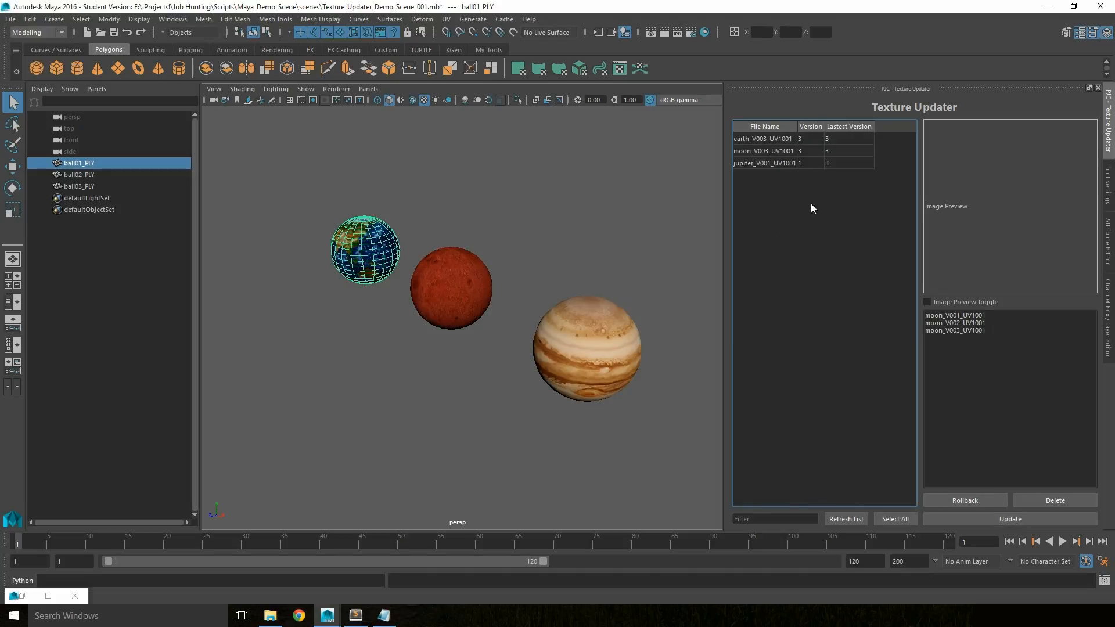
pyautogui.click(788, 163)
pyautogui.click(1033, 519)
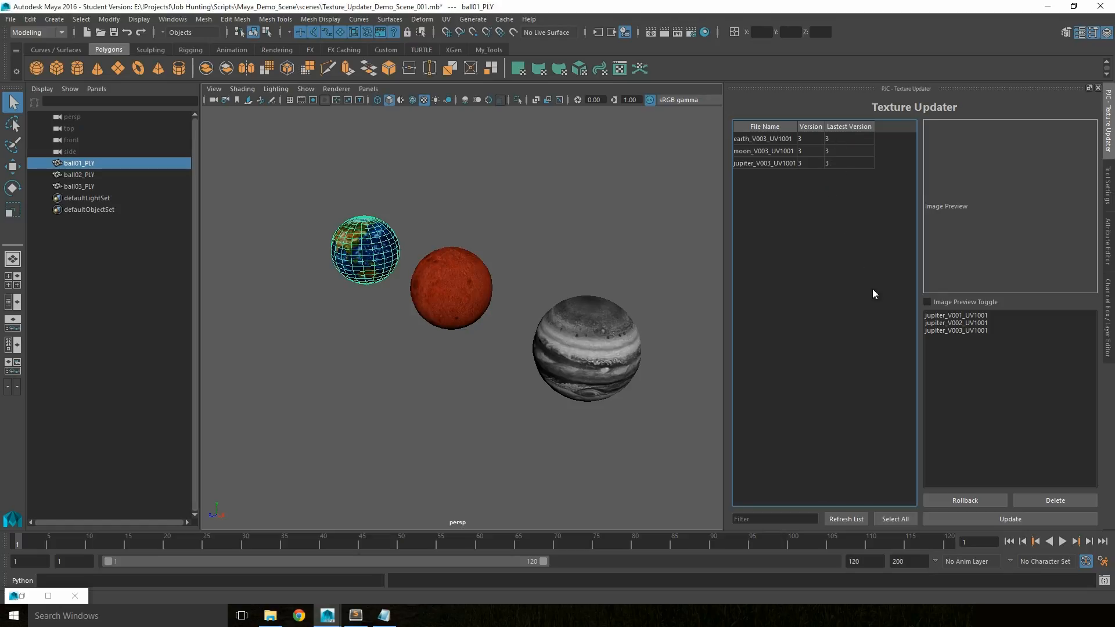
# Roll the Jupiter texture back to jupiter_V002_UV1001 and further back to jupiter_V001_UV1001
pyautogui.click(969, 324)
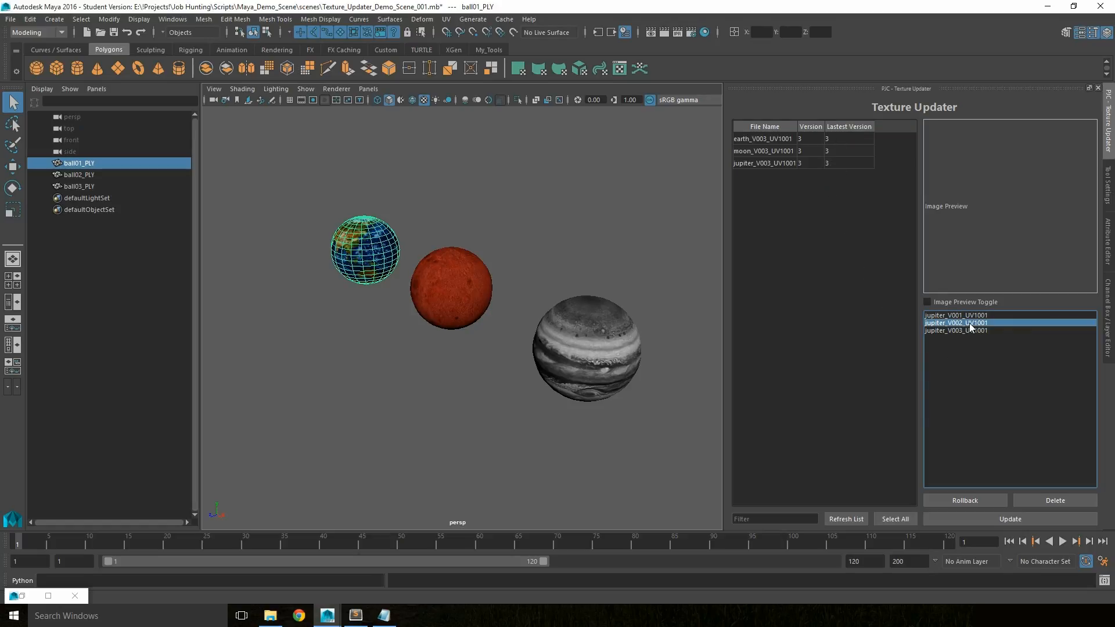
pyautogui.click(974, 497)
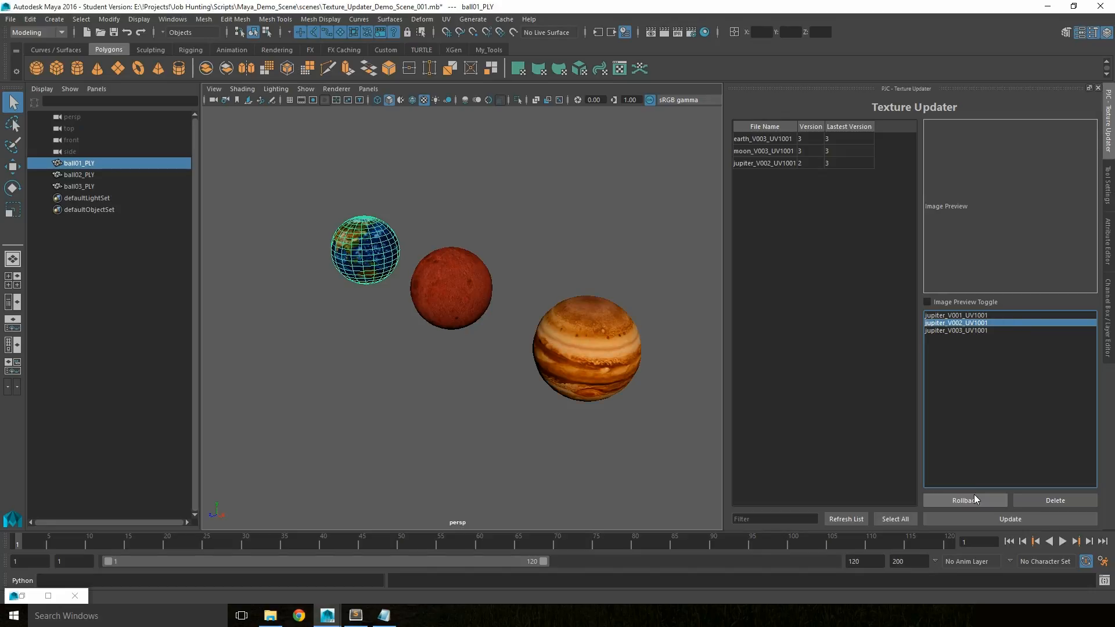
pyautogui.click(964, 315)
pyautogui.click(980, 500)
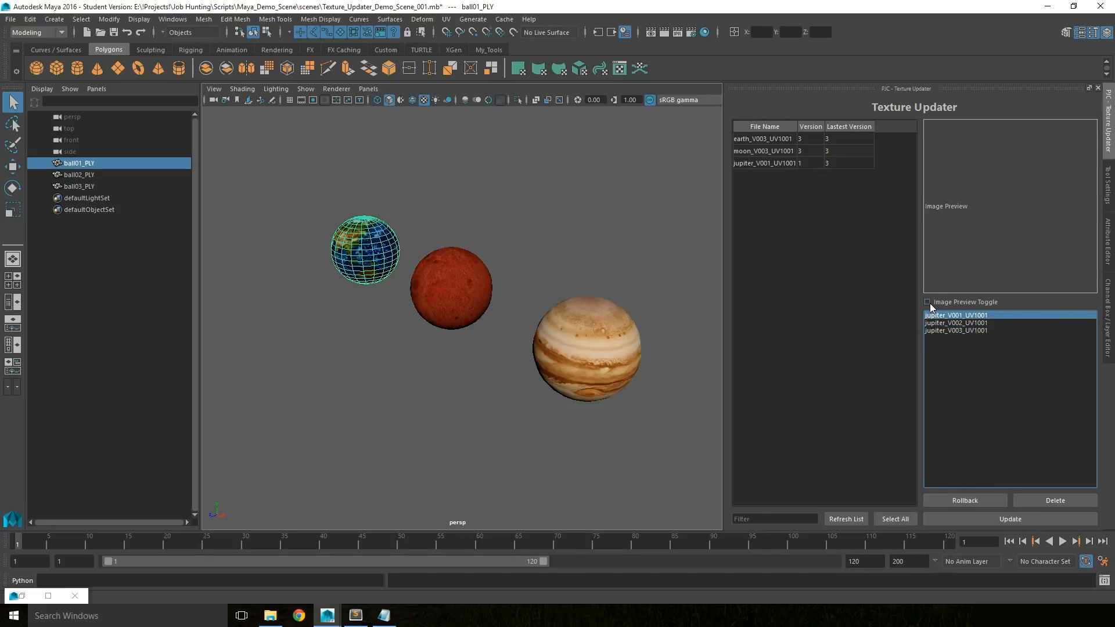
# Turn on the image preview and look through the Jupiter texture versions V002, V003 and V001
pyautogui.click(943, 322)
pyautogui.click(947, 331)
pyautogui.click(949, 322)
pyautogui.click(952, 318)
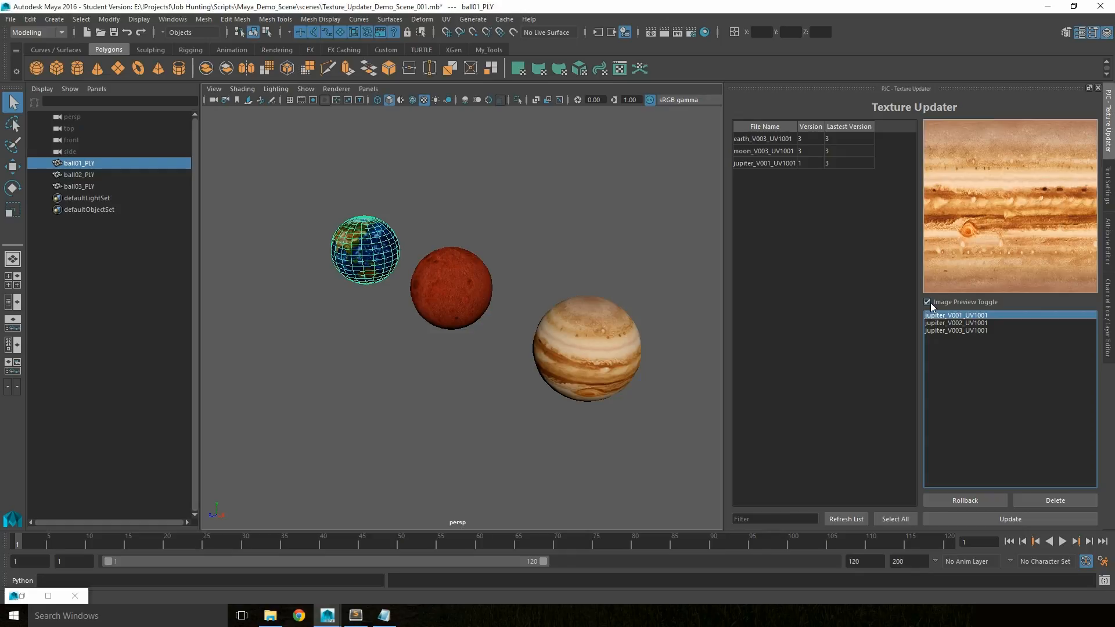
# Filter the texture list by "earth" and by "moon"
pyautogui.click(788, 519)
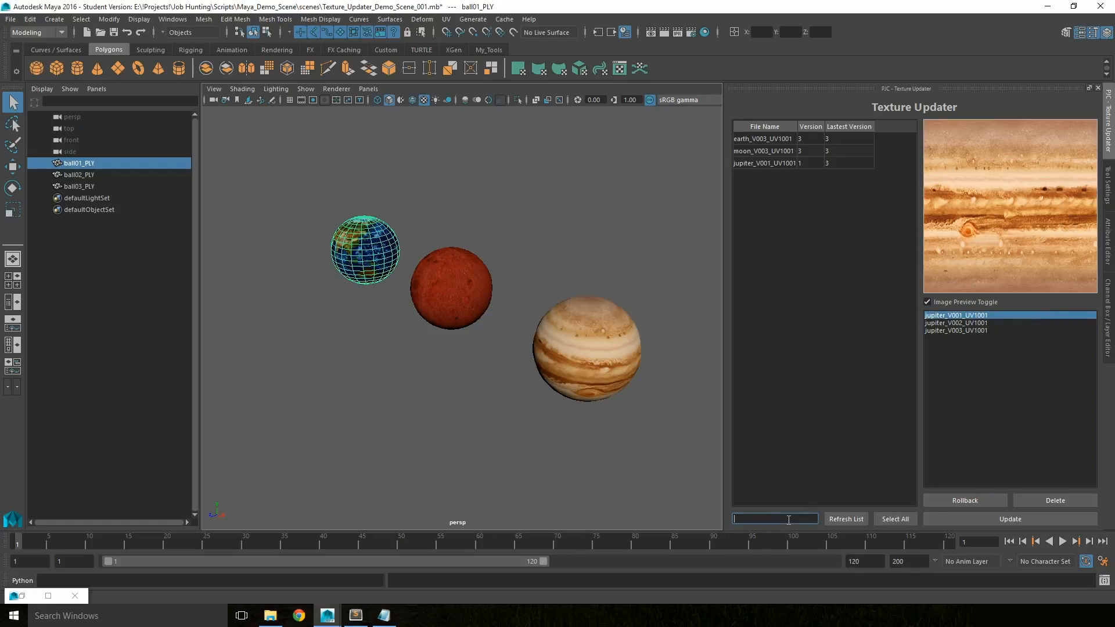
pyautogui.write('earth')
pyautogui.press('Return')
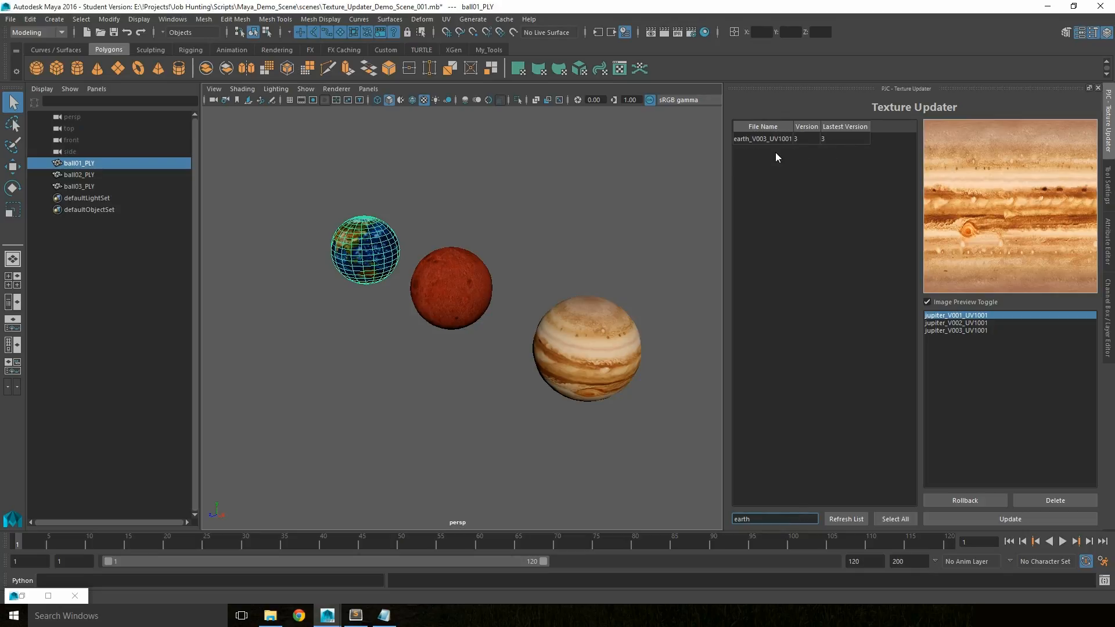
pyautogui.write('moon')
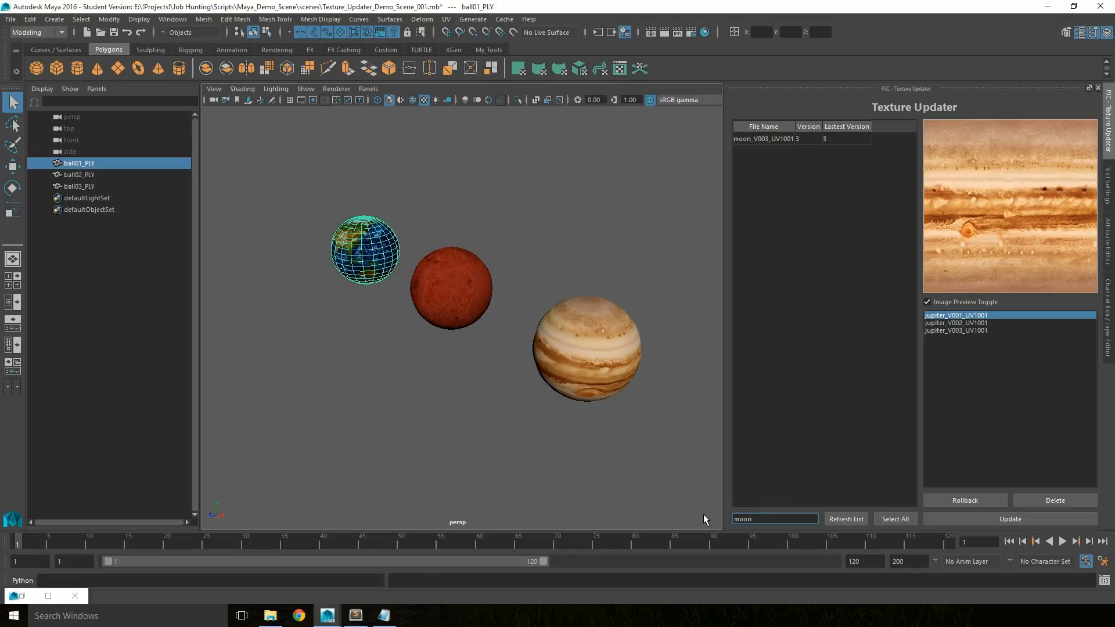
# Clear the filter text and refresh the texture list
pyautogui.moveTo(808, 519); pyautogui.dragTo(697, 516)
pyautogui.click(839, 518)
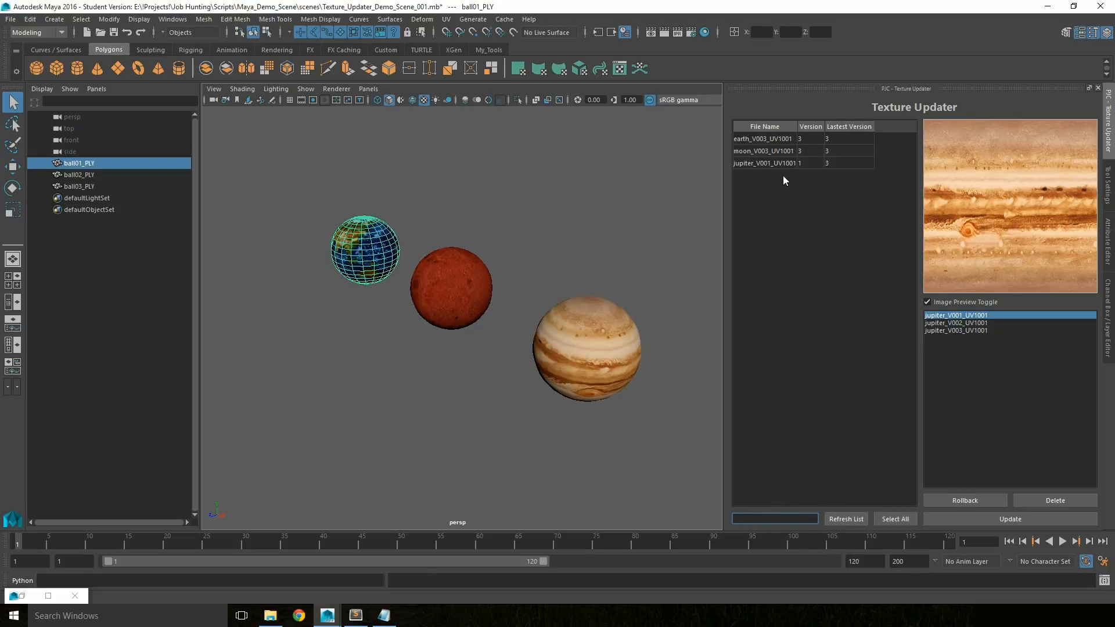
pyautogui.click(837, 441)
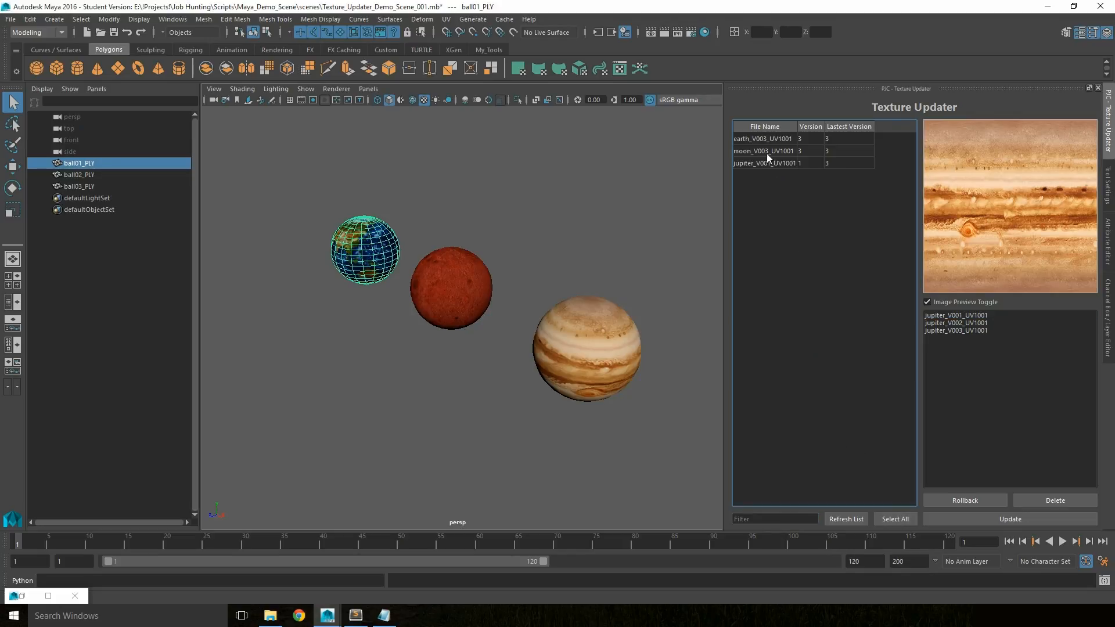
# Preview the earth texture's V001 and V002 versions and roll the texture back to earth_V002_UV1001
pyautogui.click(773, 138)
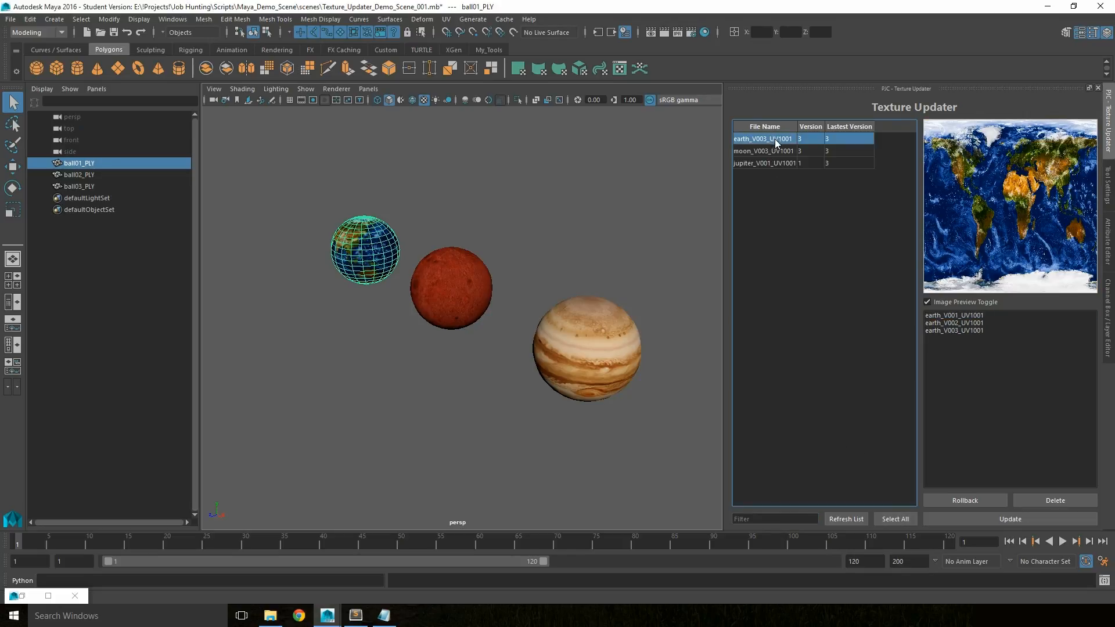
pyautogui.click(970, 322)
pyautogui.click(971, 315)
pyautogui.click(970, 323)
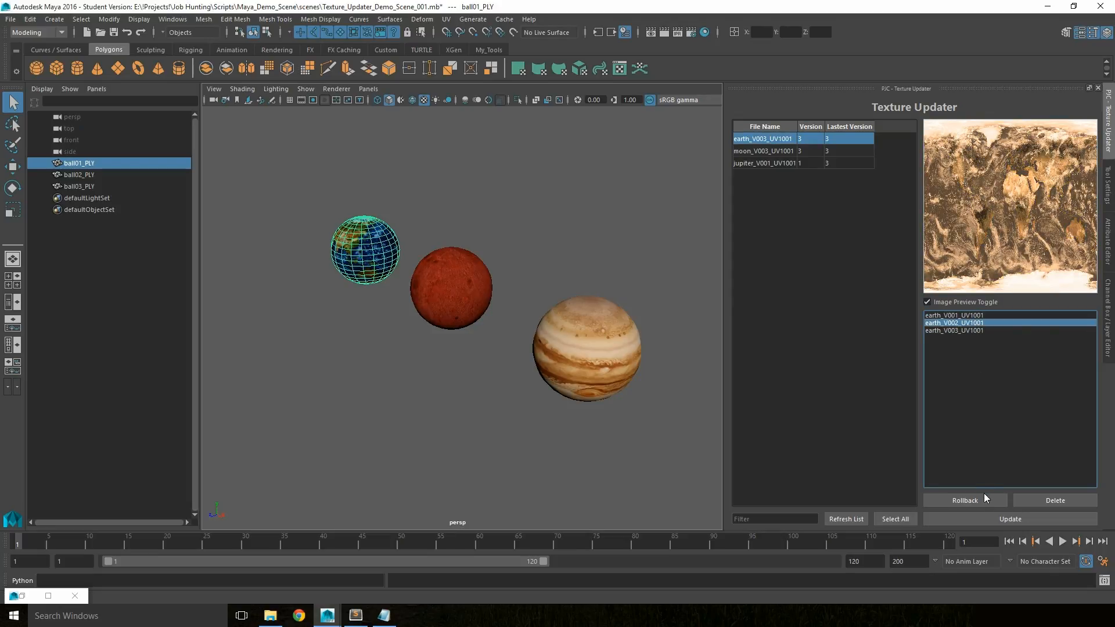
pyautogui.click(984, 499)
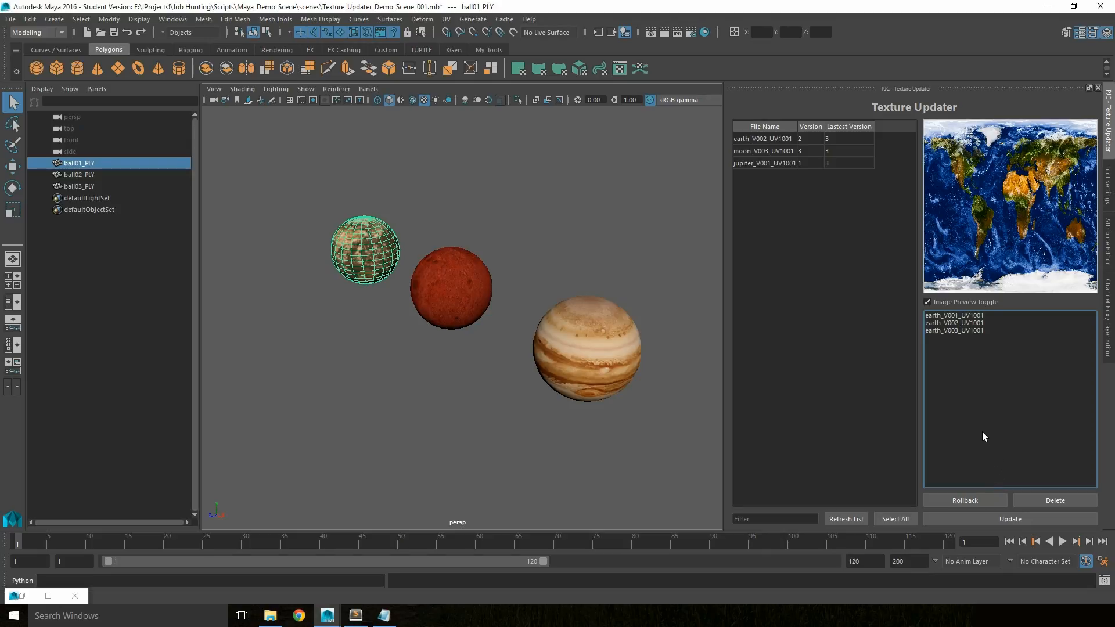
# Request deletion of the earth_V003_UV1001 texture version and decline the confirmation
pyautogui.click(949, 330)
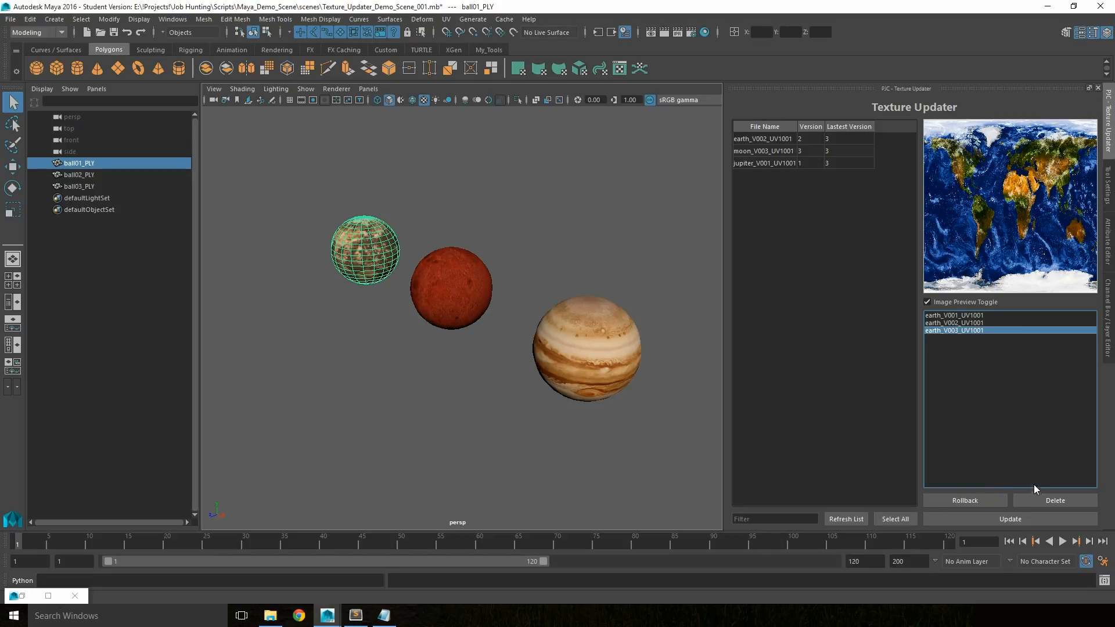
pyautogui.click(1044, 498)
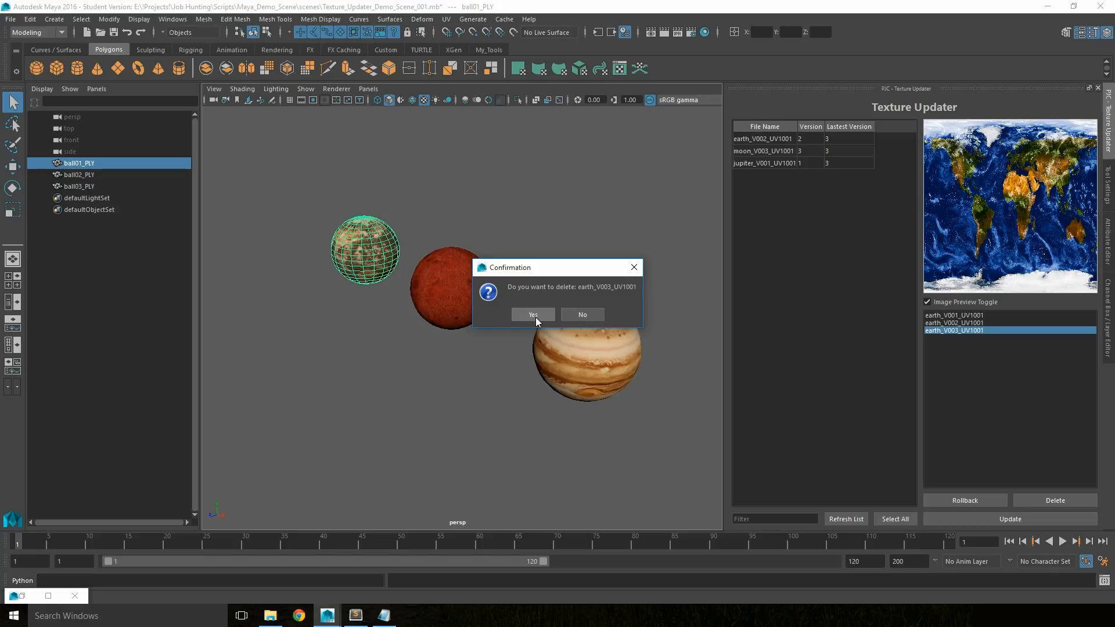
pyautogui.click(595, 315)
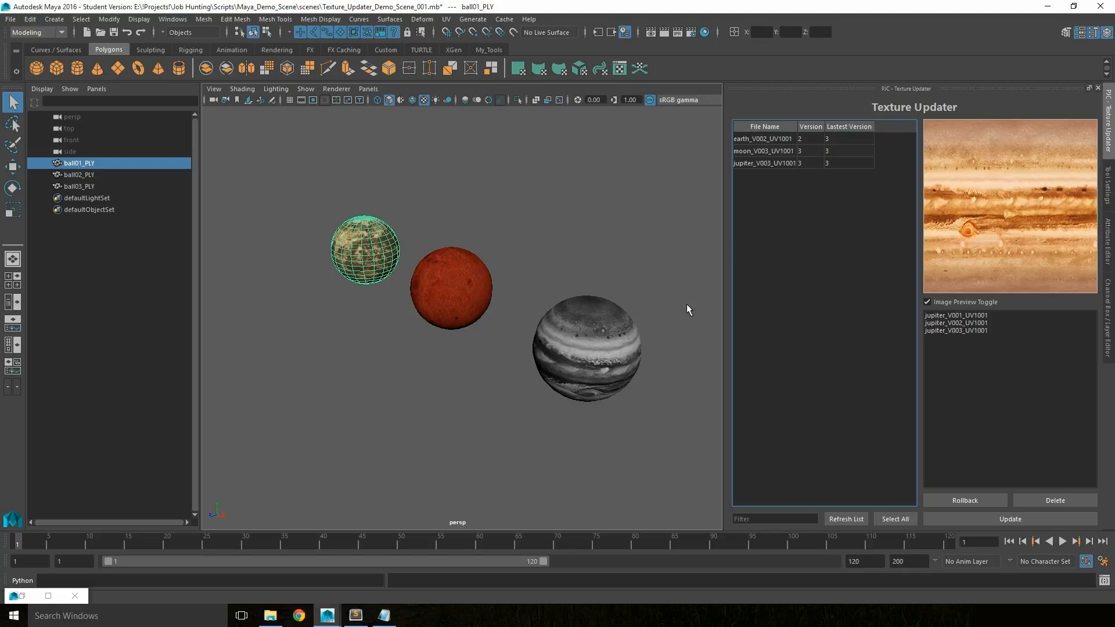
# Open the Hypershade beside the Texture Updater and select the earth, moon and jupiter textures in turn to inspect their file nodes
pyautogui.click(172, 19)
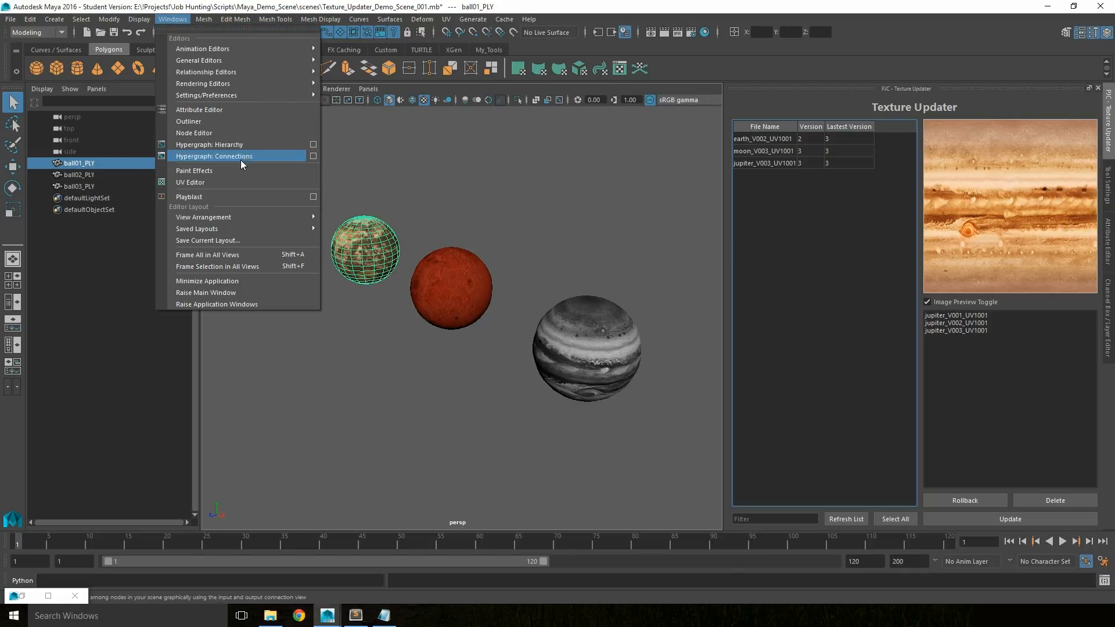
pyautogui.moveTo(273, 83)
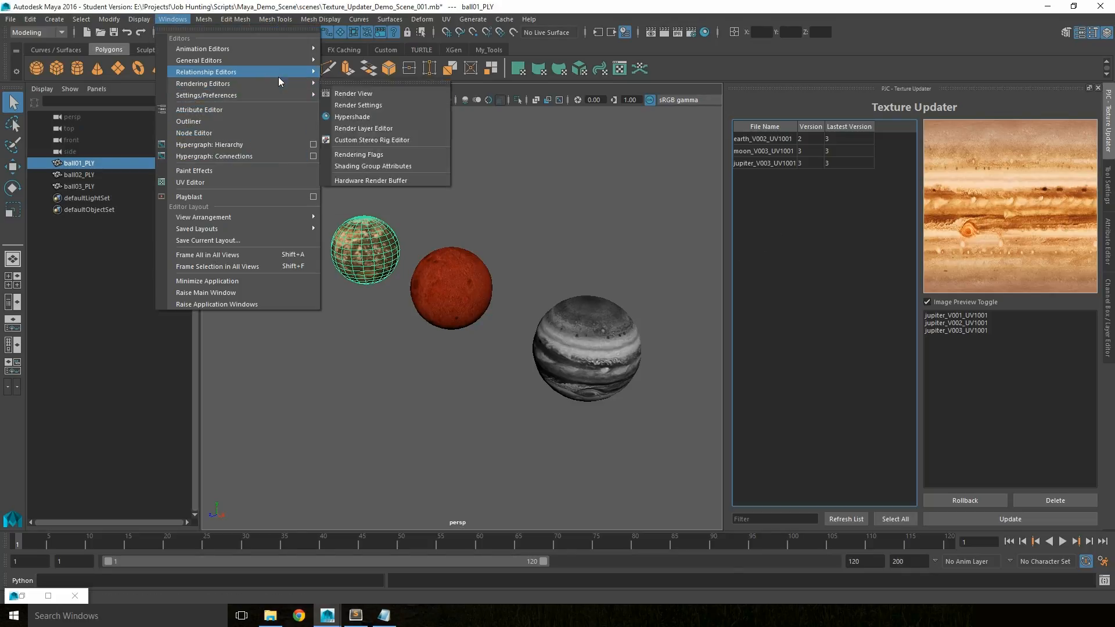
pyautogui.click(358, 118)
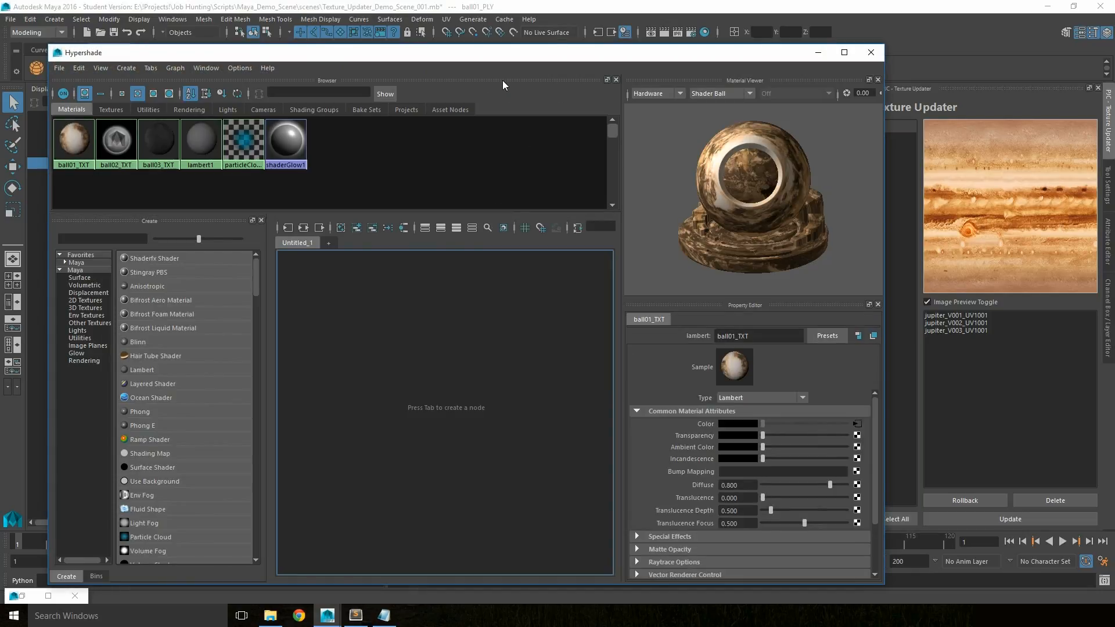
pyautogui.click(772, 139)
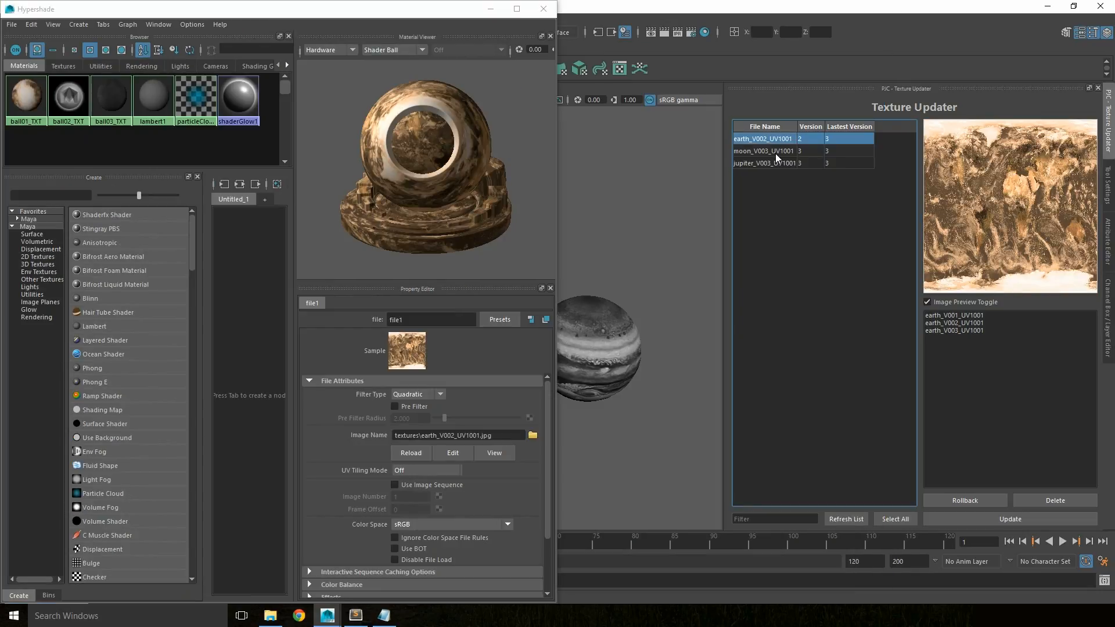
pyautogui.click(775, 150)
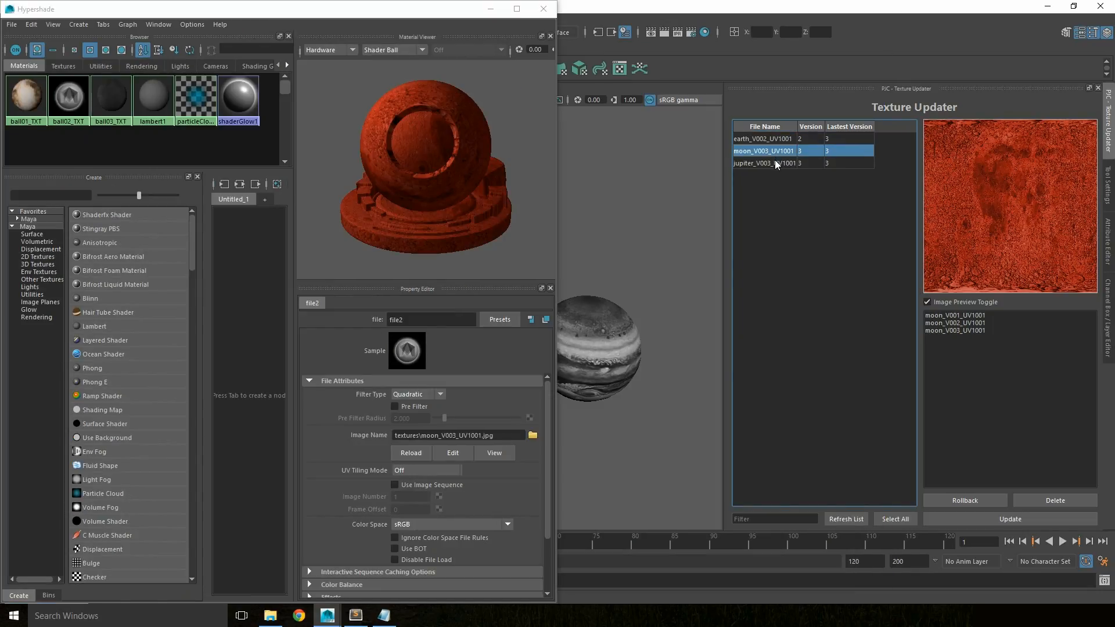
pyautogui.click(774, 163)
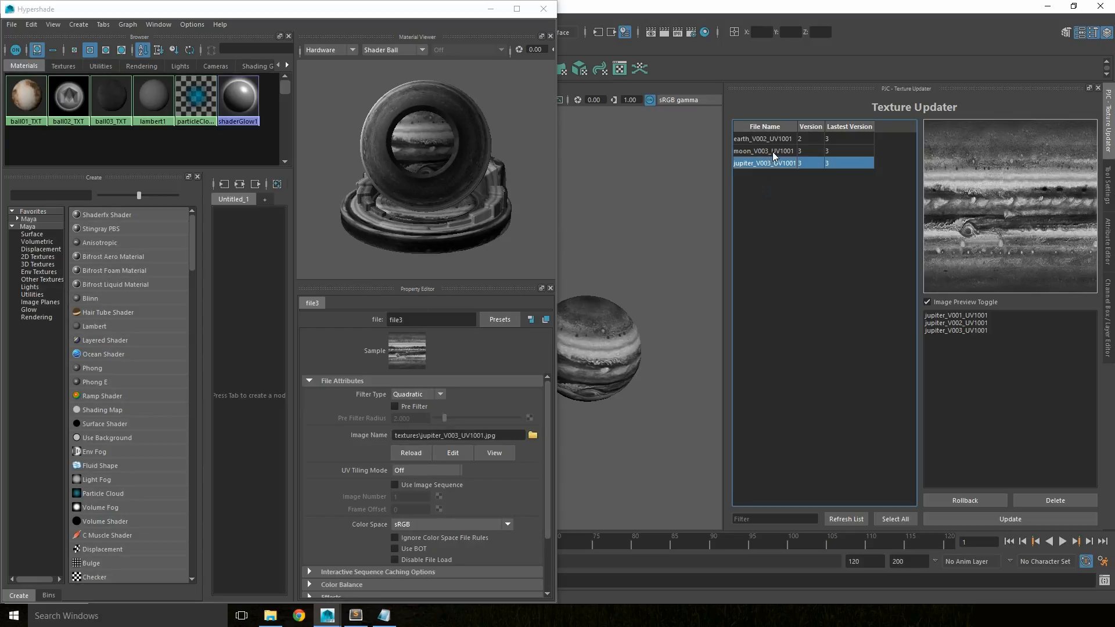
# Switch the jupiter texture with Rollback to jupiter_V002_UV1001, jupiter_V001_UV1001 and back to jupiter_V003_UV1001
pyautogui.click(954, 323)
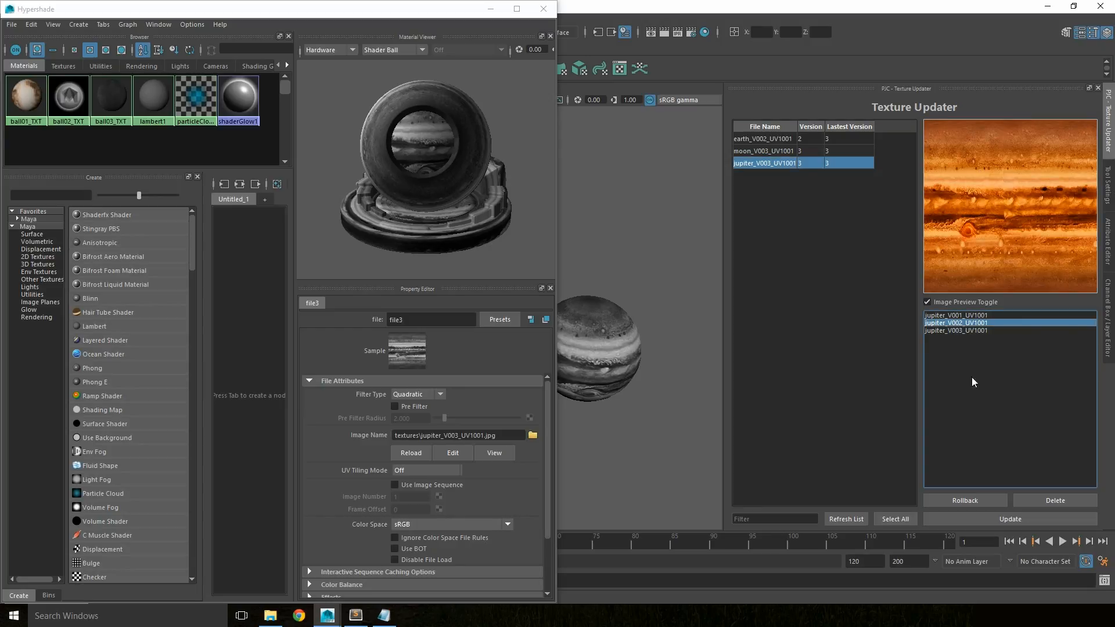
pyautogui.click(987, 500)
pyautogui.click(955, 316)
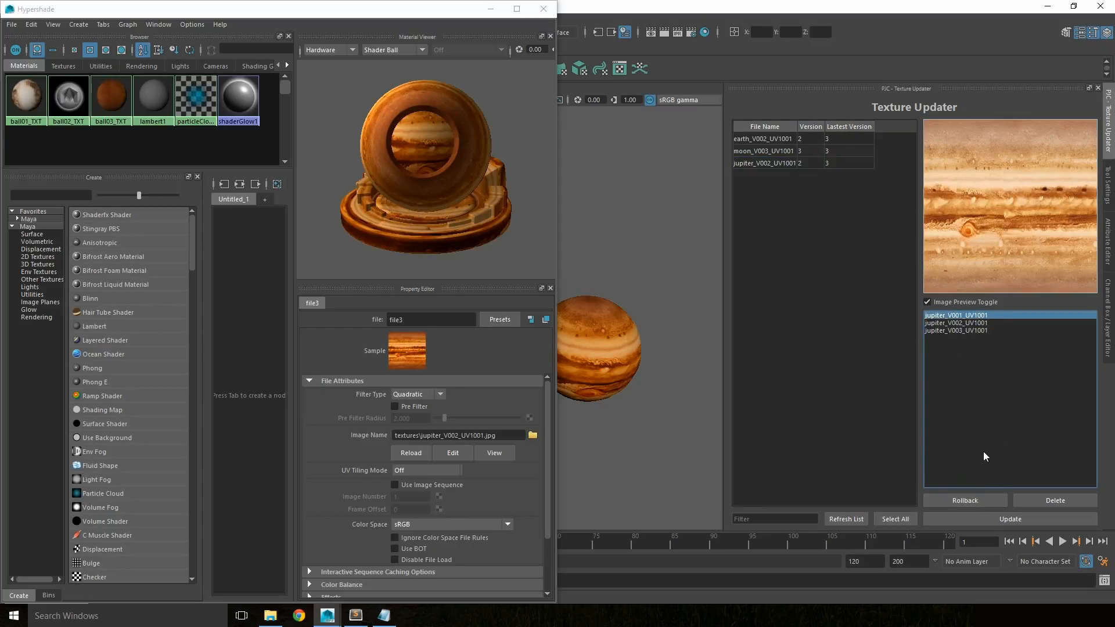
pyautogui.click(976, 500)
pyautogui.click(962, 330)
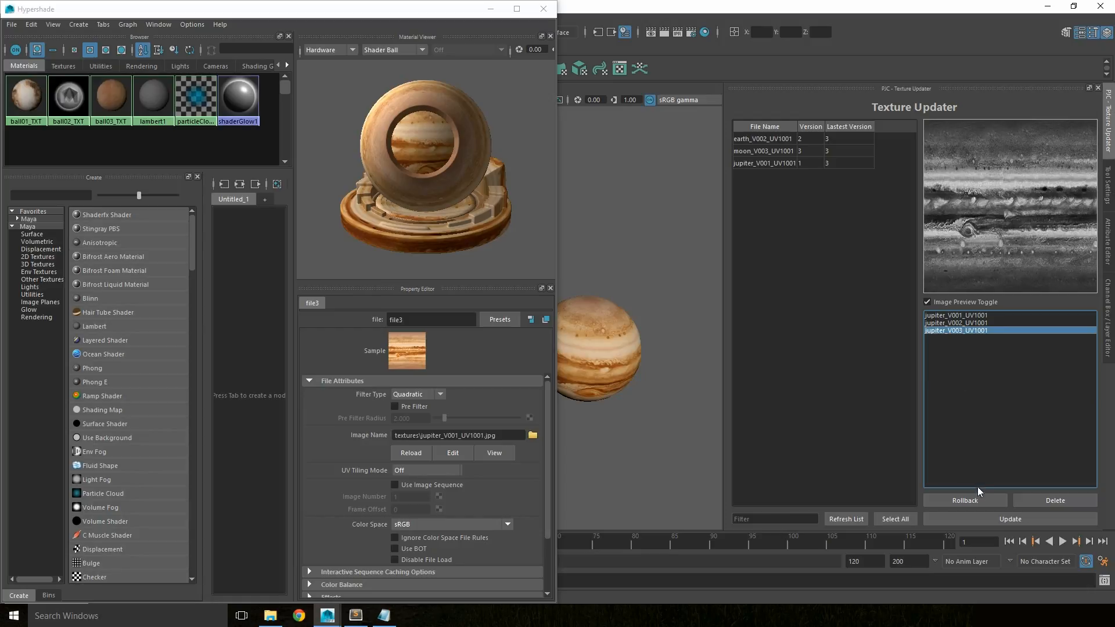
pyautogui.click(970, 499)
# Close the Hypershade's Create pane to make room for the node work area
pyautogui.click(198, 177)
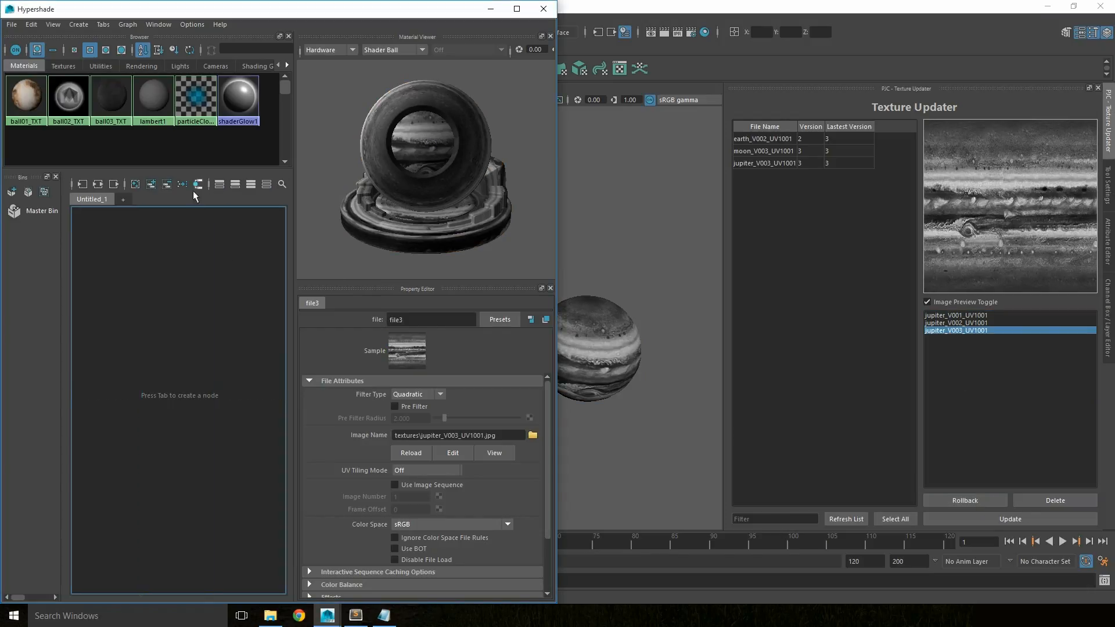